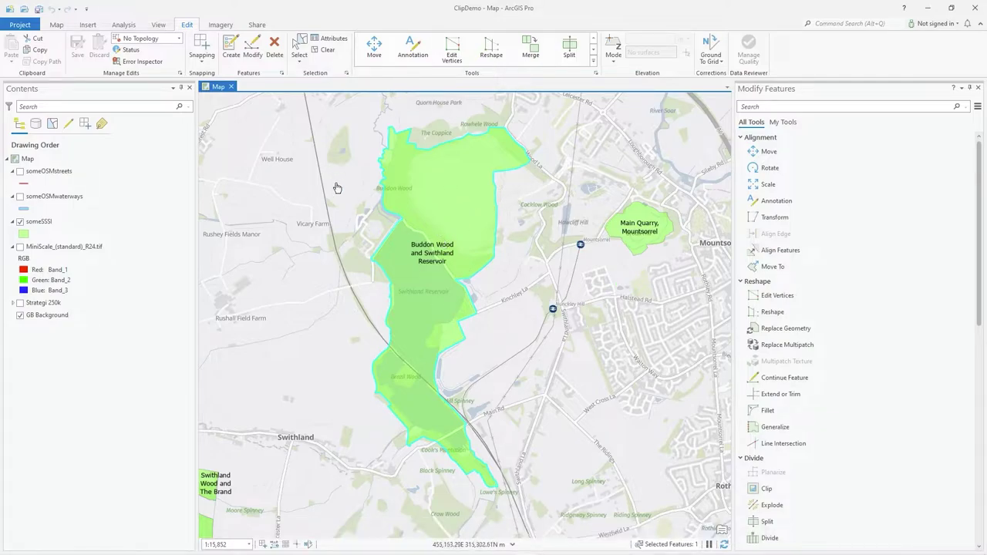
- Clear the selection, view the Buddon Wood polygon's attributes, then close its pop-up
{"action": "left_click", "coordinate": [322, 49]}
{"action": "left_click_drag", "start_coordinate": [531, 298], "coordinate": [527, 295]}
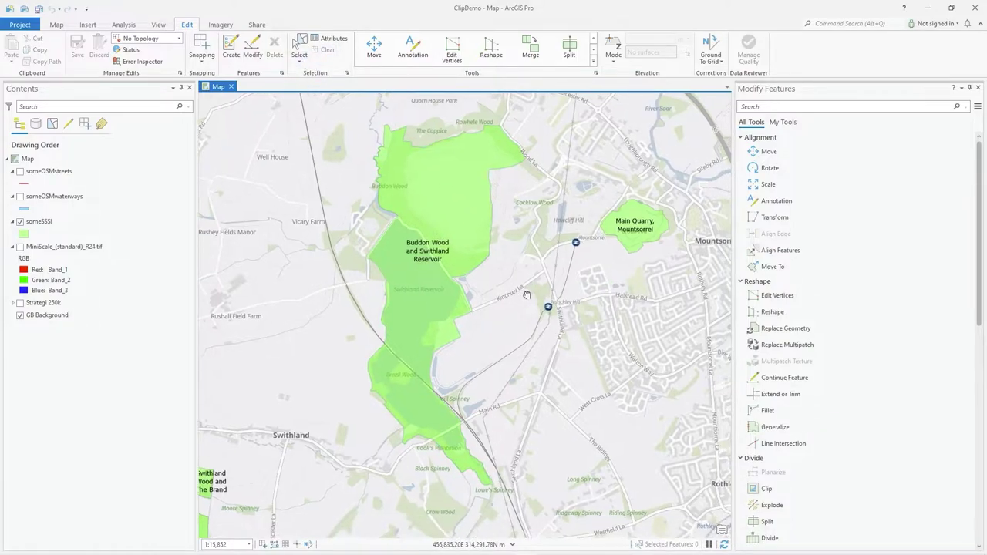
{"action": "left_click", "coordinate": [462, 225]}
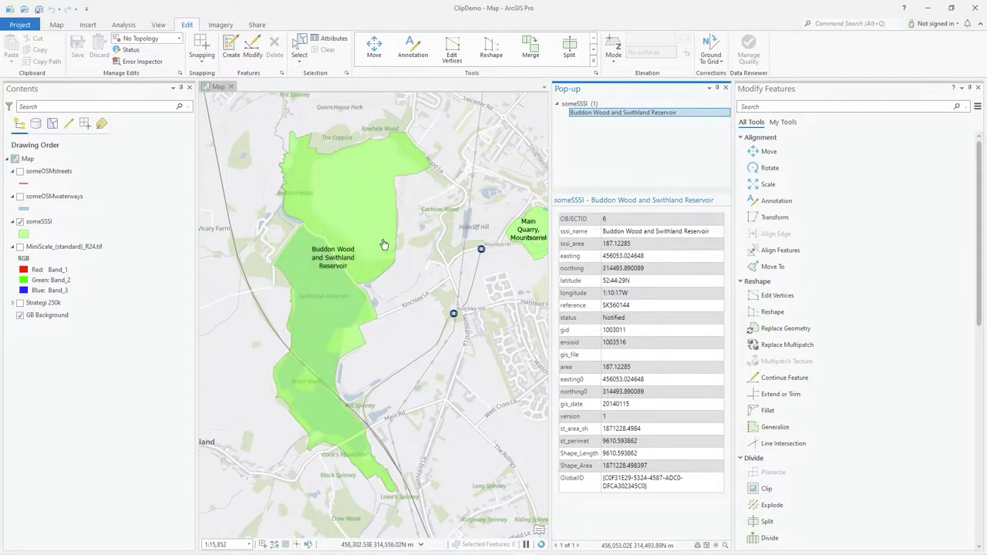
{"action": "left_click", "coordinate": [725, 88]}
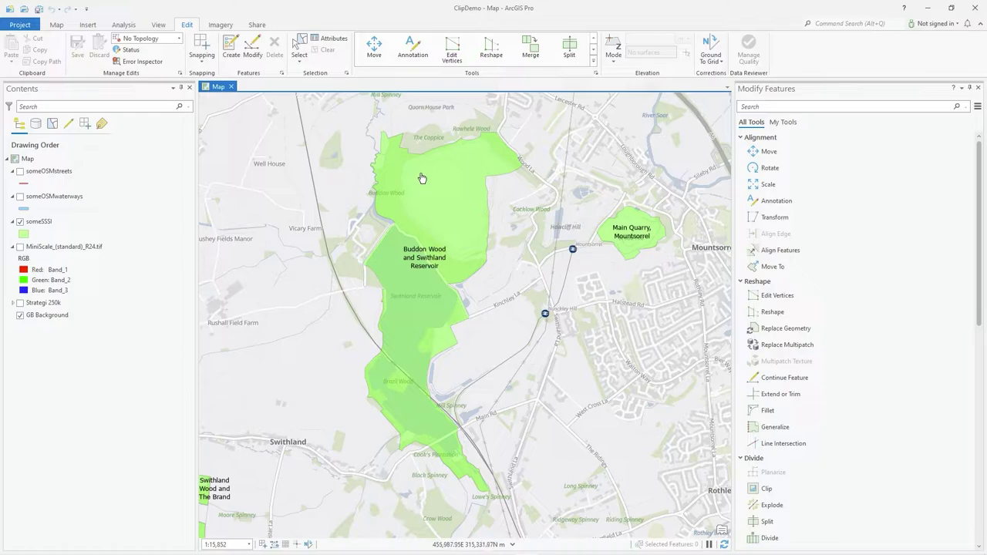
- Select the Buddon Wood and Swithland Reservoir polygon, zoom to its north corner, and start Edit Vertices
{"action": "left_click", "coordinate": [300, 54]}
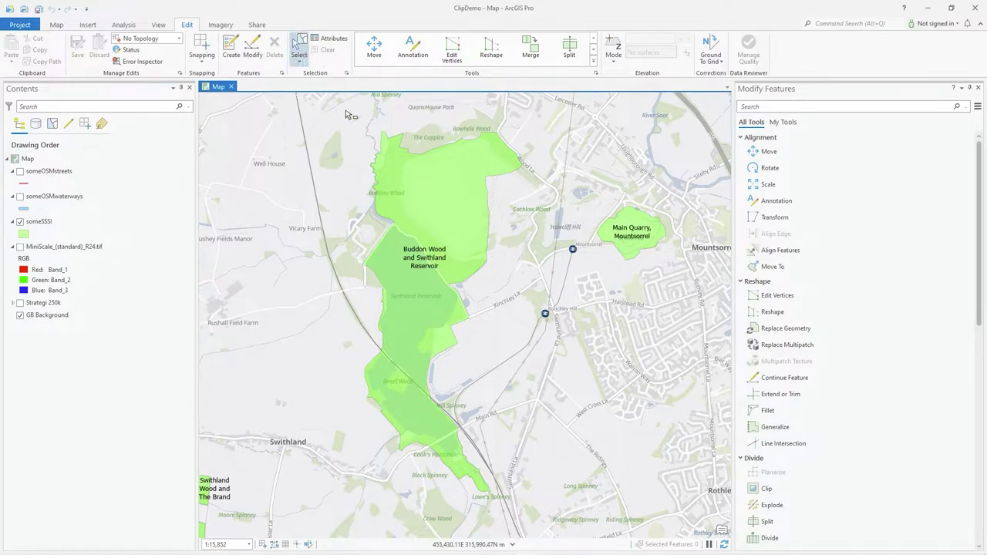
{"action": "left_click", "coordinate": [429, 178]}
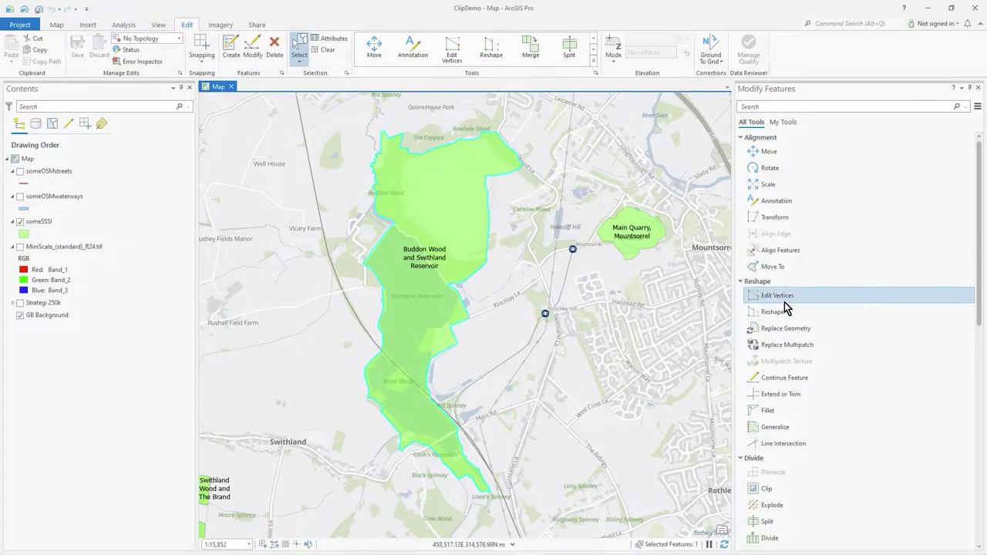
{"action": "scroll", "coordinate": [484, 297], "scroll_direction": "up", "scroll_amount": 5}
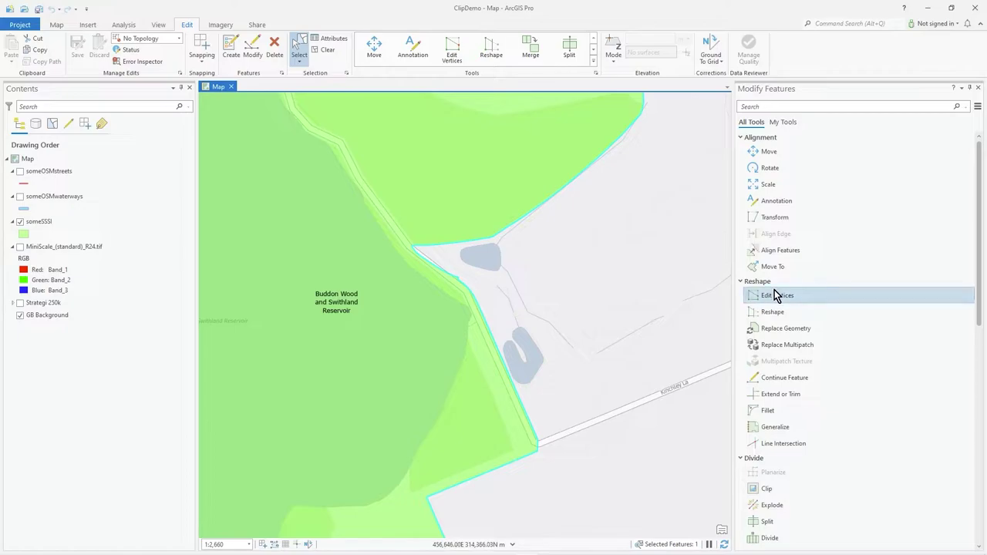
{"action": "left_click", "coordinate": [775, 297]}
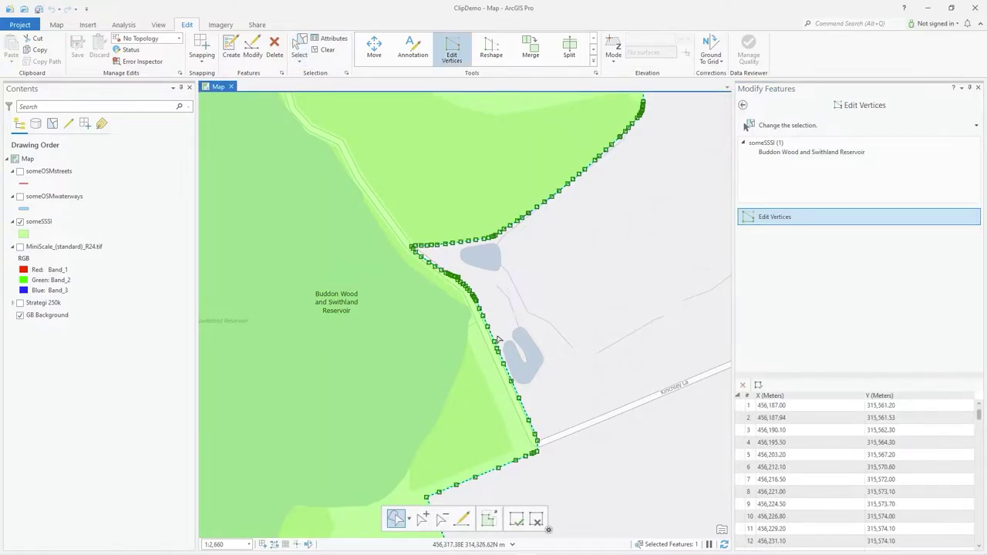
- Drag the corner vertex inward along the edge and the notch vertex up and right
{"action": "scroll", "coordinate": [414, 247], "scroll_direction": "up", "scroll_amount": 6}
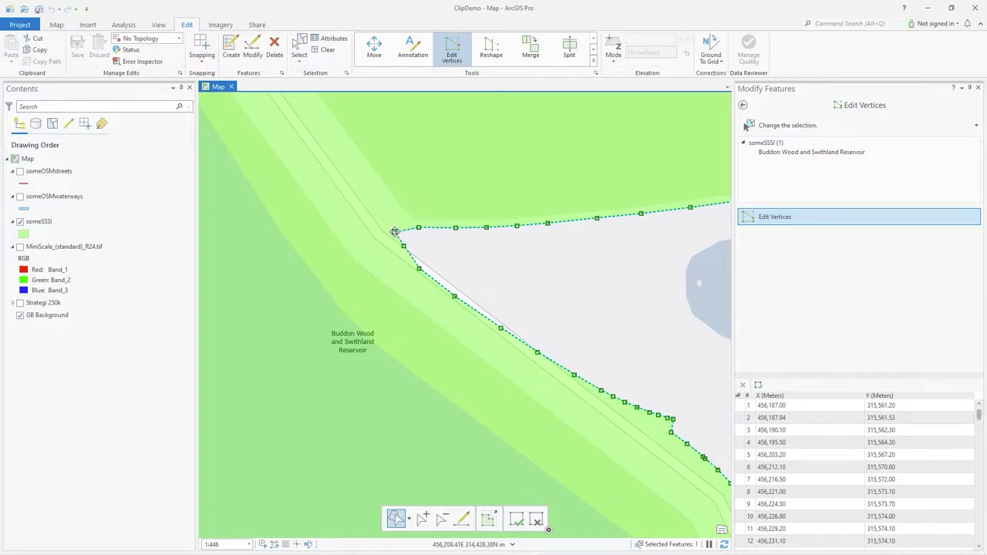
{"action": "left_click_drag", "start_coordinate": [395, 232], "coordinate": [482, 293]}
{"action": "left_click_drag", "start_coordinate": [500, 331], "coordinate": [564, 338]}
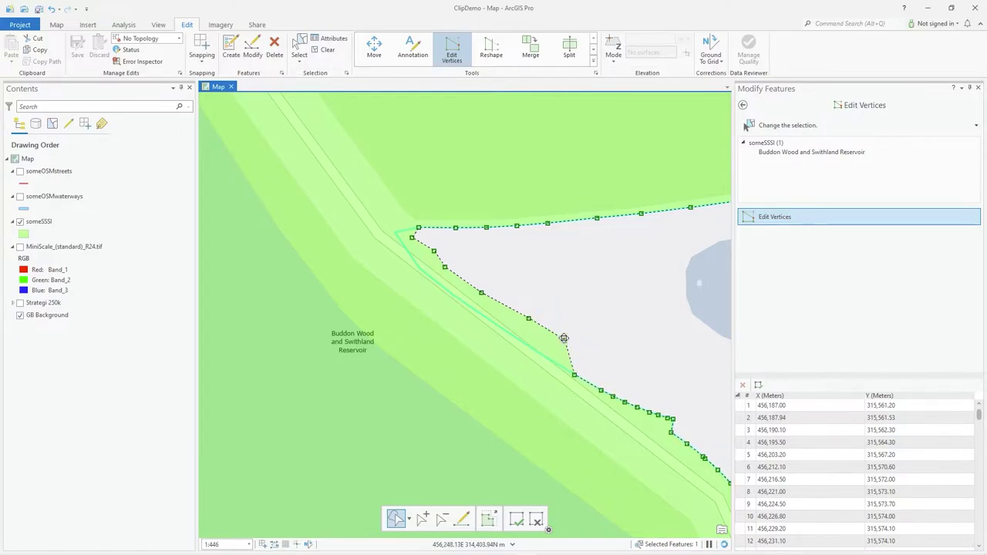
- Delete three edge vertices to straighten the boundary, then zoom out to the full polygon
{"action": "scroll", "coordinate": [517, 340], "scroll_direction": "down", "scroll_amount": 10}
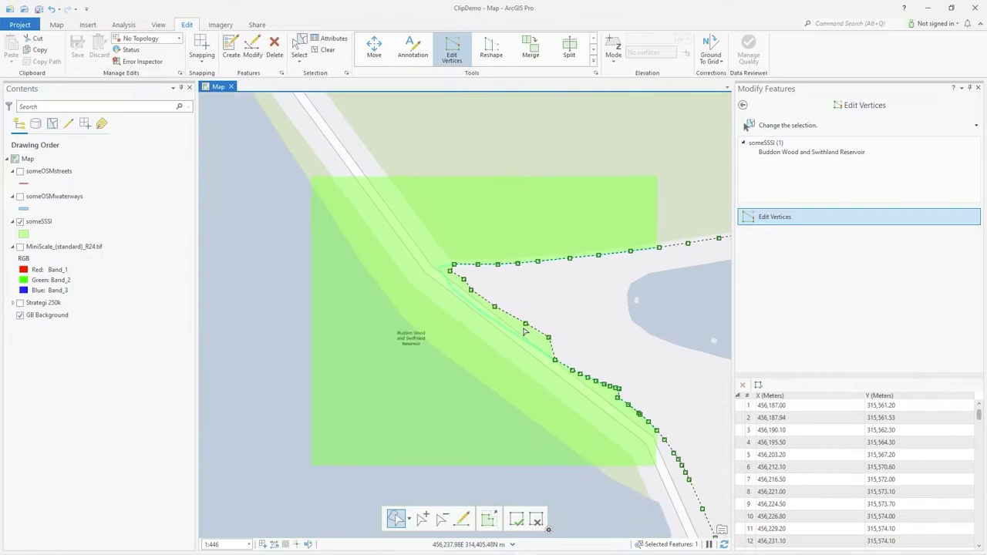
{"action": "scroll", "coordinate": [529, 336], "scroll_direction": "up", "scroll_amount": 12}
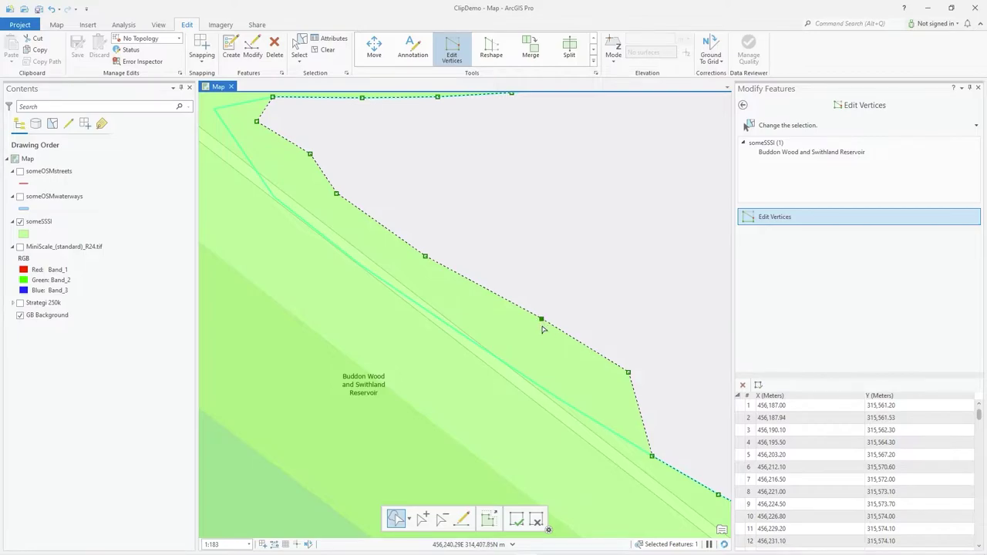
{"action": "key", "text": "Delete"}
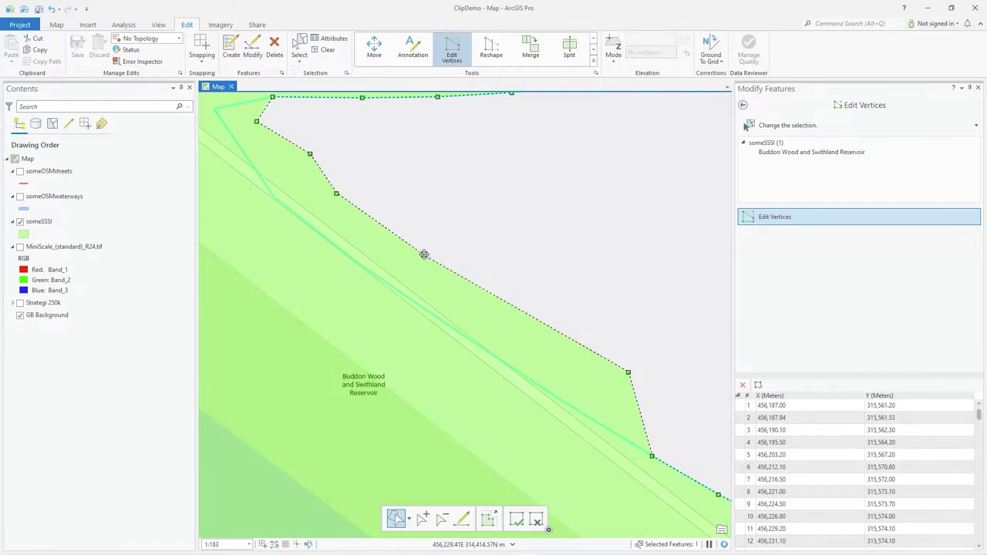
{"action": "key", "text": "Delete"}
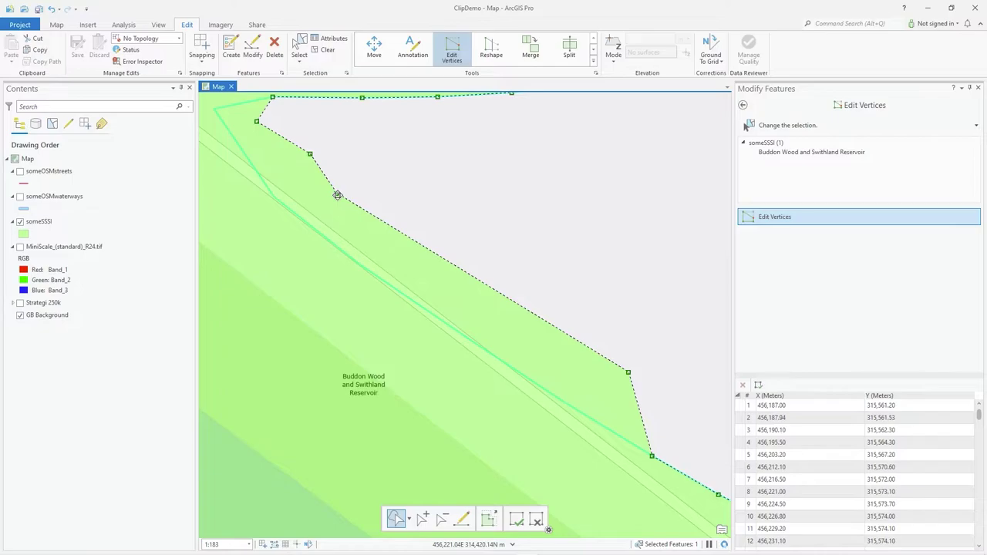
{"action": "key", "text": "Delete"}
{"action": "key", "text": "Delete"}
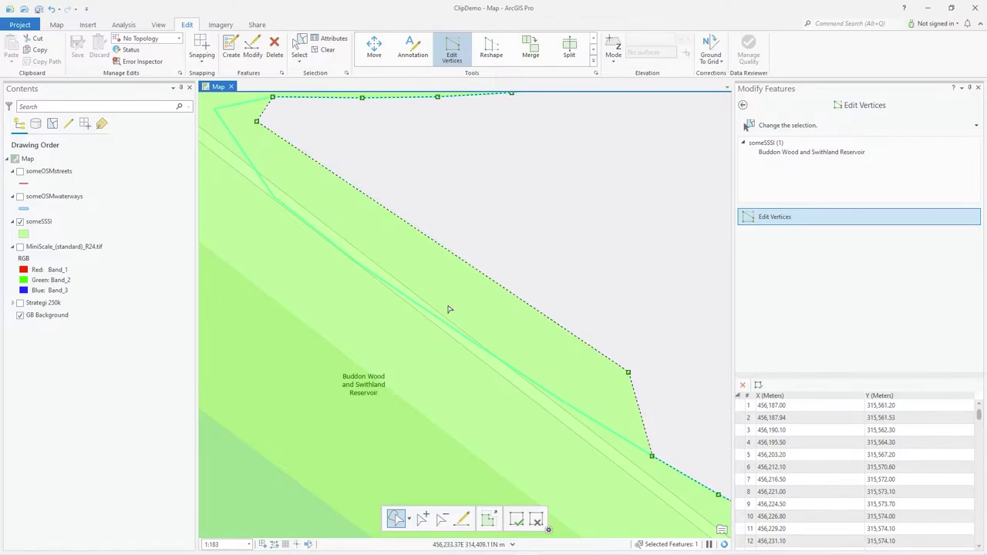
{"action": "scroll", "coordinate": [489, 309], "scroll_direction": "down", "scroll_amount": 10}
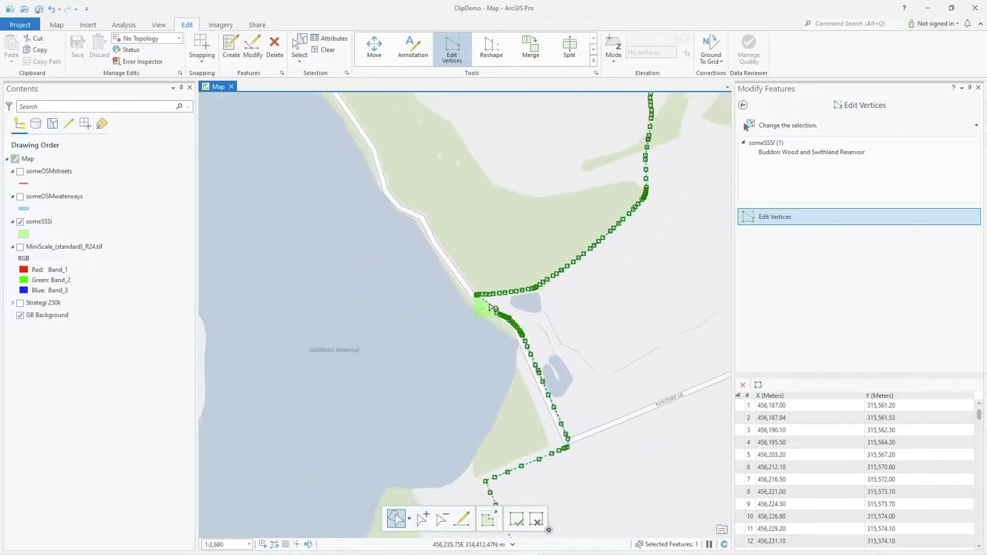
{"action": "scroll", "coordinate": [490, 309], "scroll_direction": "down", "scroll_amount": 8}
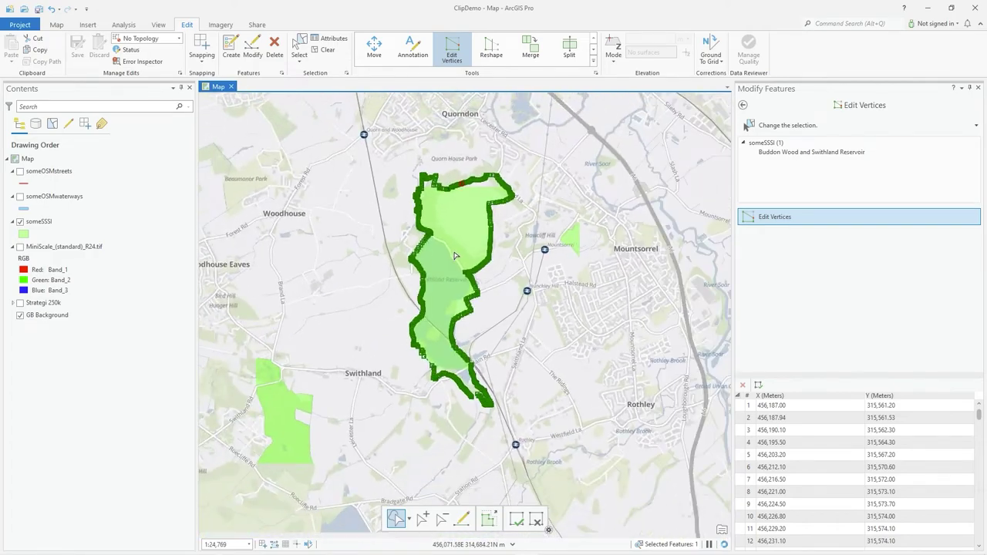
{"action": "scroll", "coordinate": [455, 257], "scroll_direction": "up", "scroll_amount": 2}
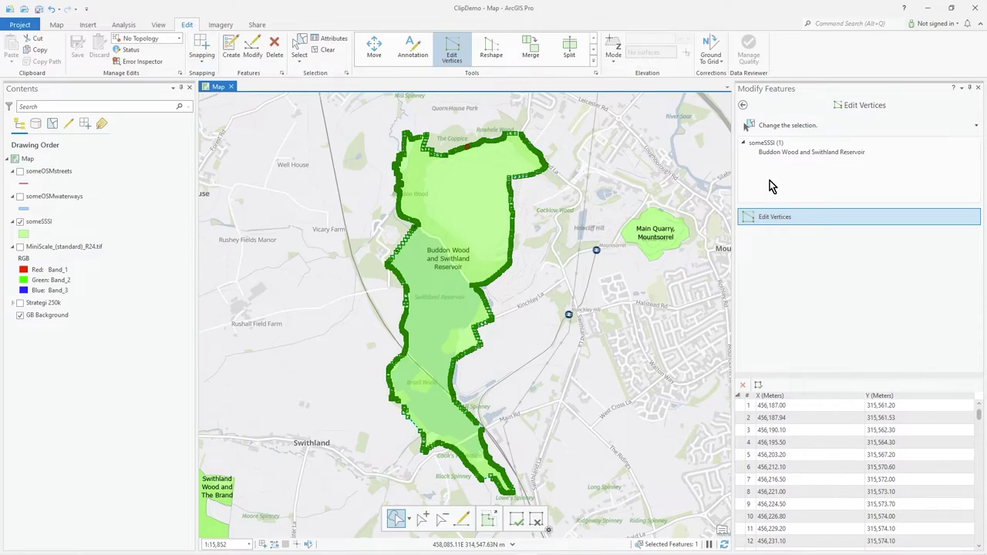
- Finish vertex editing and discard all unsaved edits to the polygon
{"action": "left_click", "coordinate": [743, 105]}
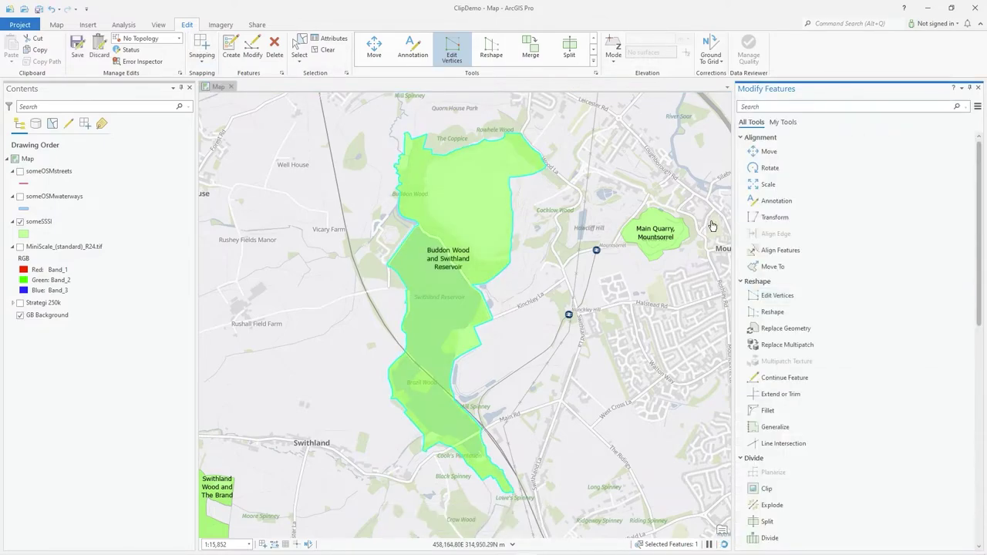
{"action": "left_click", "coordinate": [98, 48]}
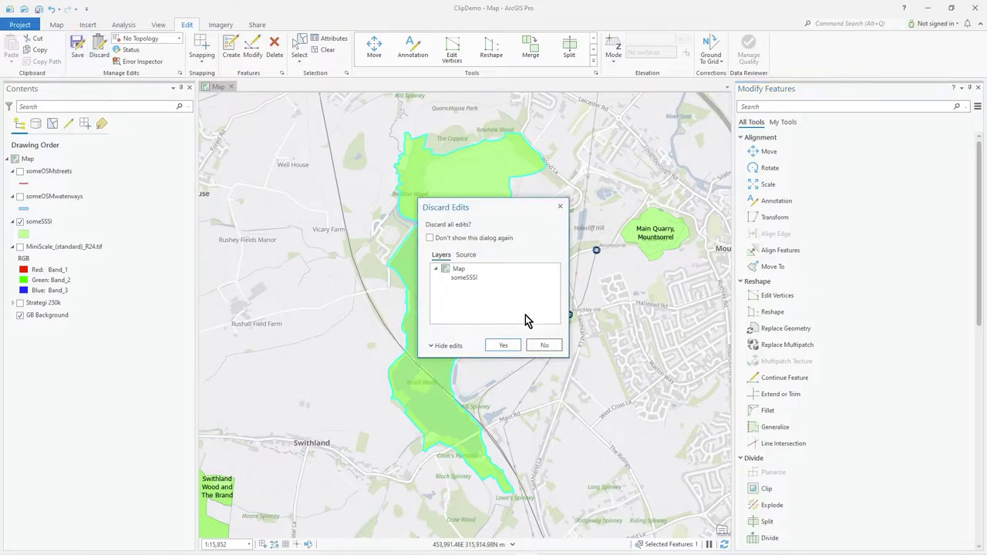
{"action": "left_click", "coordinate": [504, 345]}
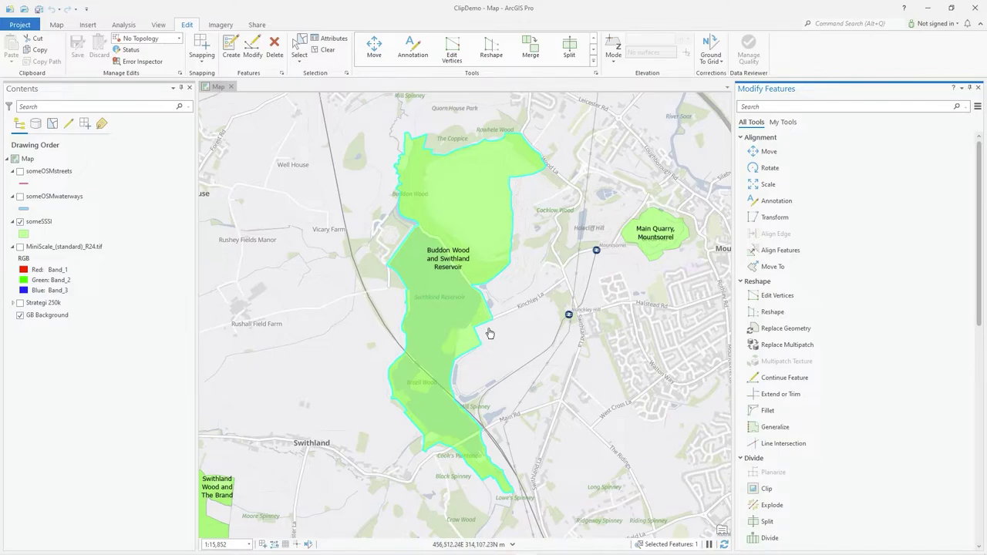
- Zoom to the polygon's eastern edge, and toggle the someSSSI layer off and back on to compare it with the reservoir
{"action": "scroll", "coordinate": [463, 351], "scroll_direction": "up", "scroll_amount": 4}
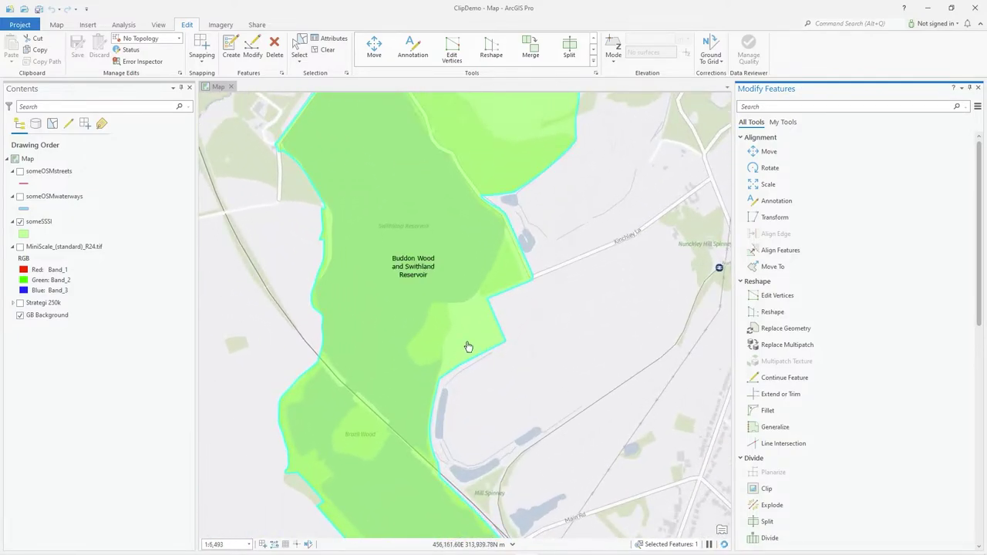
{"action": "left_click_drag", "start_coordinate": [381, 372], "coordinate": [403, 208]}
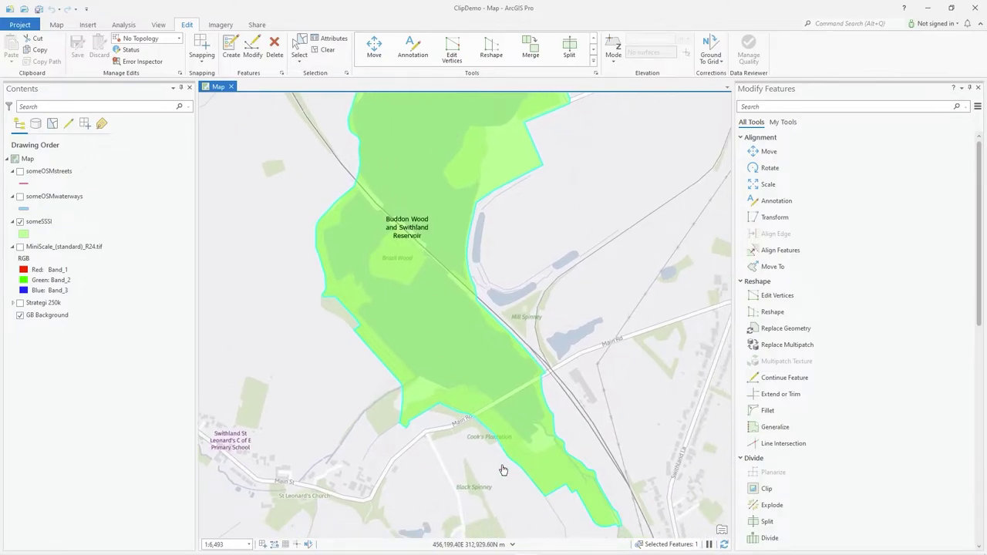
{"action": "key", "text": "Up"}
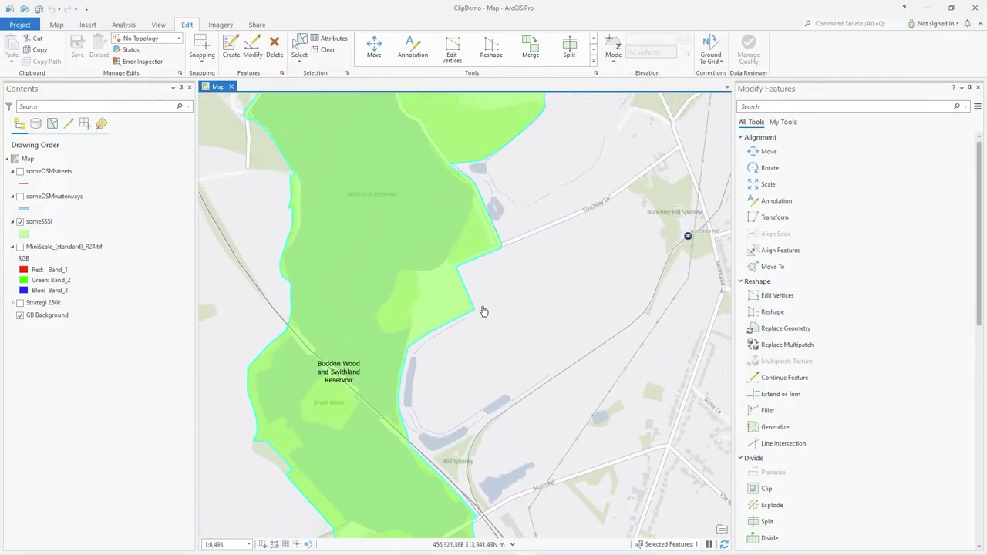
{"action": "key", "text": "Up"}
{"action": "scroll", "coordinate": [458, 341], "scroll_direction": "up", "scroll_amount": 1}
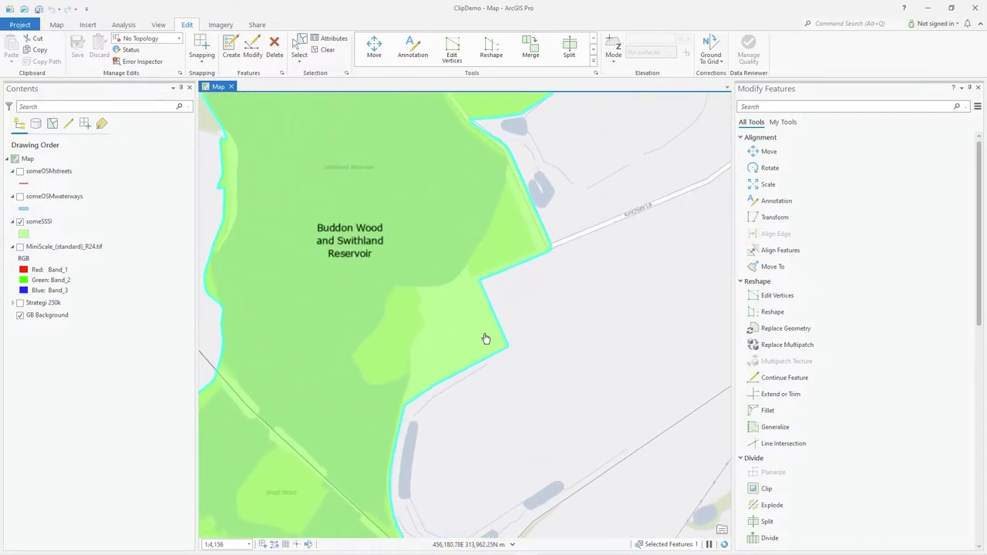
{"action": "left_click_drag", "start_coordinate": [498, 317], "coordinate": [506, 360]}
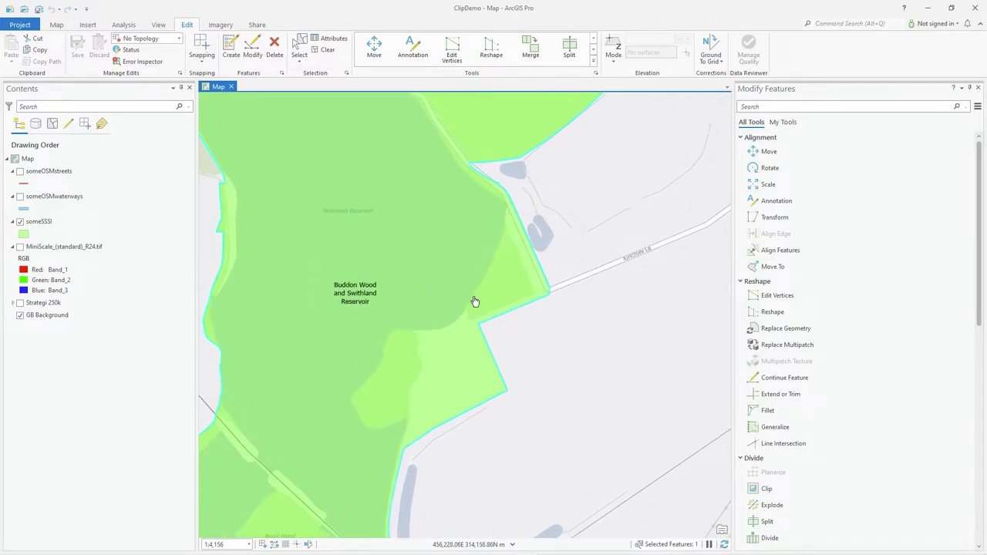
{"action": "left_click", "coordinate": [20, 221]}
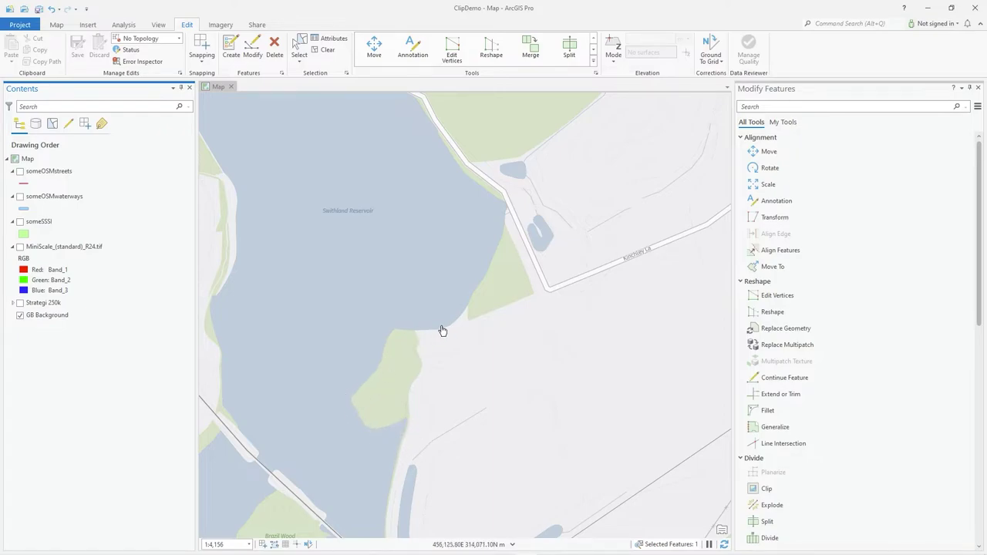
{"action": "left_click", "coordinate": [20, 222]}
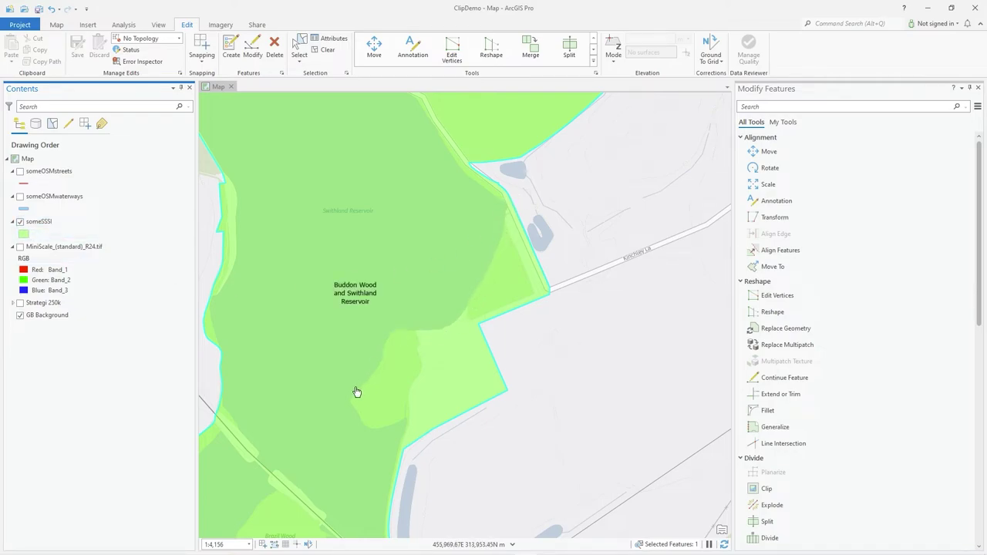
- Reshape the polygon's eastern boundary along the reservoir shoreline, excluding land toward Kinchley Lane
{"action": "left_click", "coordinate": [769, 316]}
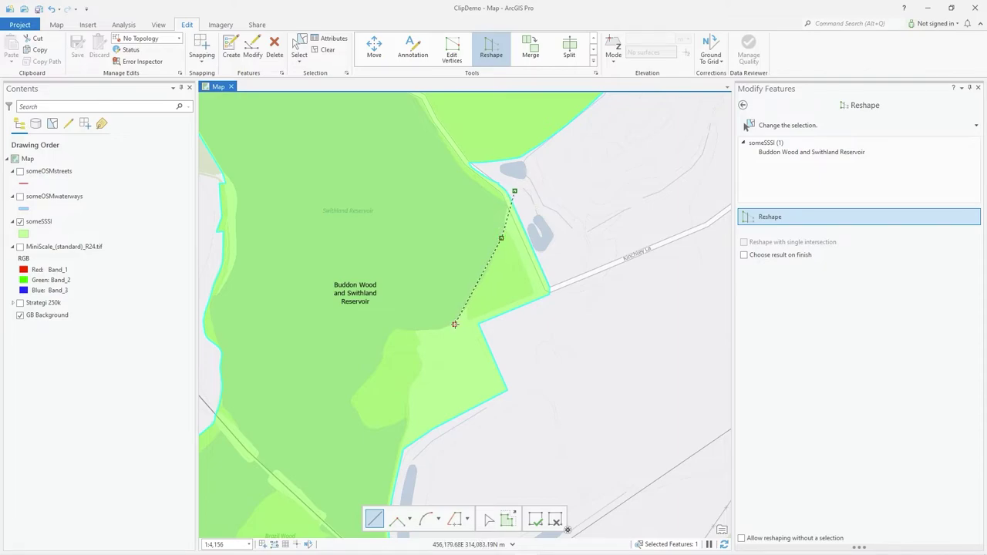
{"action": "left_click", "coordinate": [381, 357]}
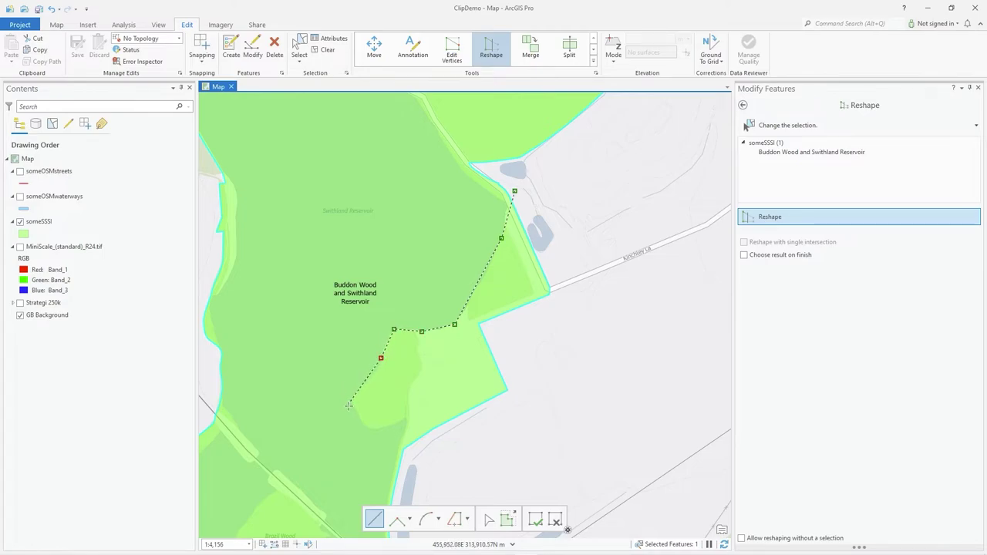
{"action": "left_click", "coordinate": [365, 425]}
{"action": "left_click", "coordinate": [388, 423]}
{"action": "double_click", "coordinate": [408, 462]}
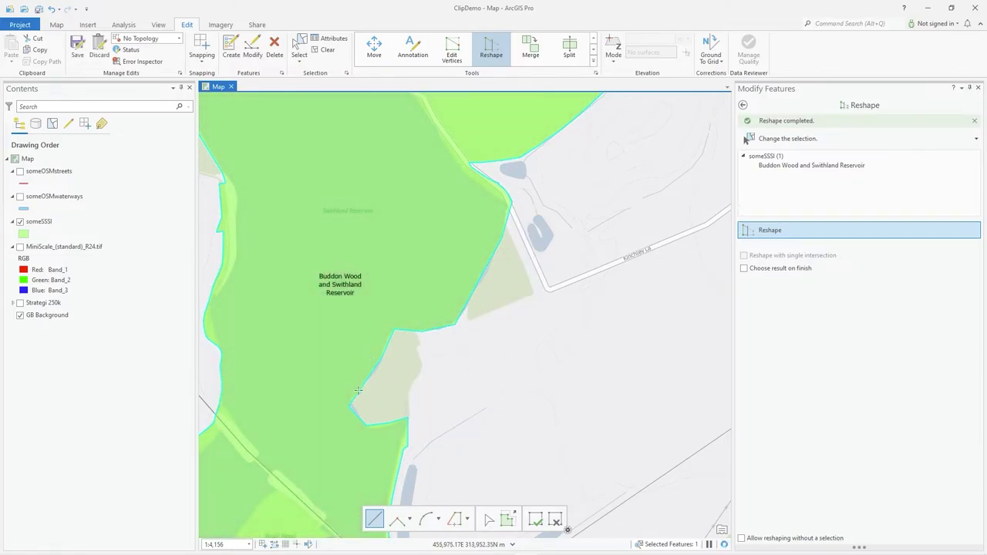
{"action": "scroll", "coordinate": [389, 462], "scroll_direction": "down", "scroll_amount": 4}
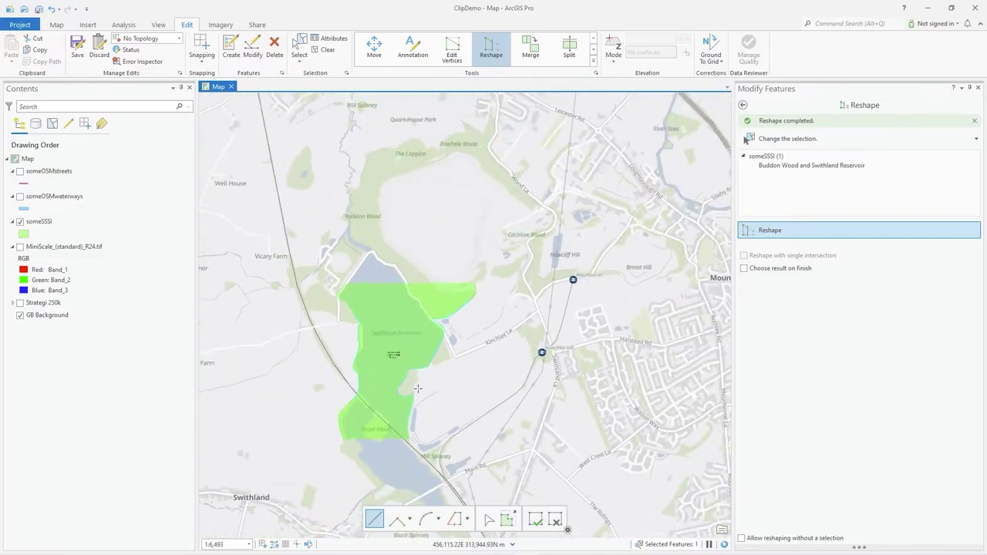
{"action": "scroll", "coordinate": [415, 406], "scroll_direction": "up", "scroll_amount": 2}
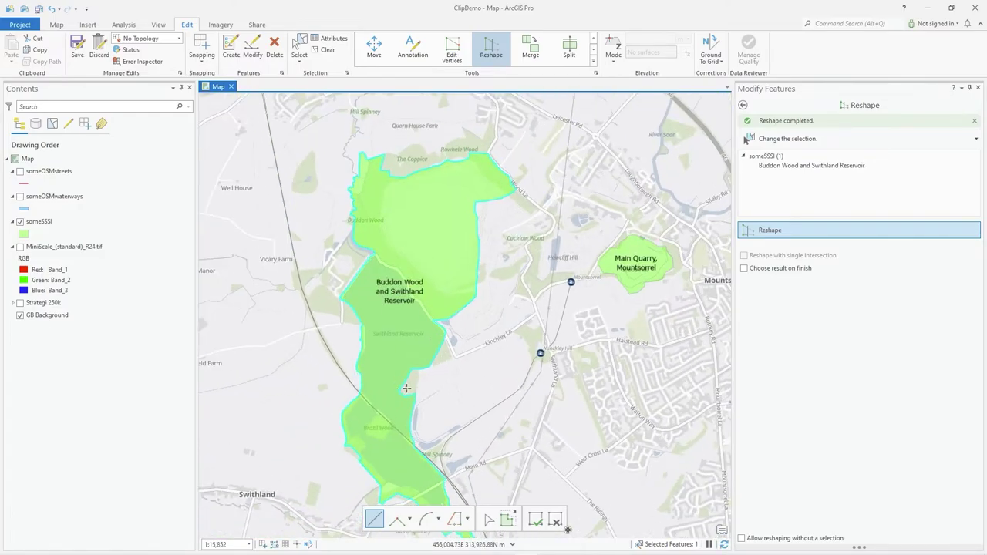
{"action": "scroll", "coordinate": [429, 388], "scroll_direction": "up", "scroll_amount": 2}
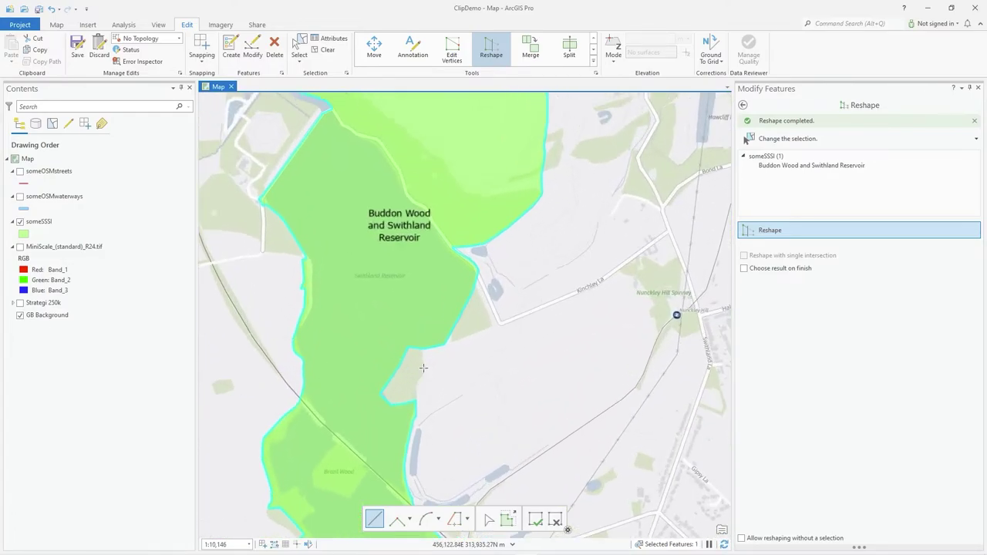
{"action": "scroll", "coordinate": [486, 202], "scroll_direction": "down", "scroll_amount": 2}
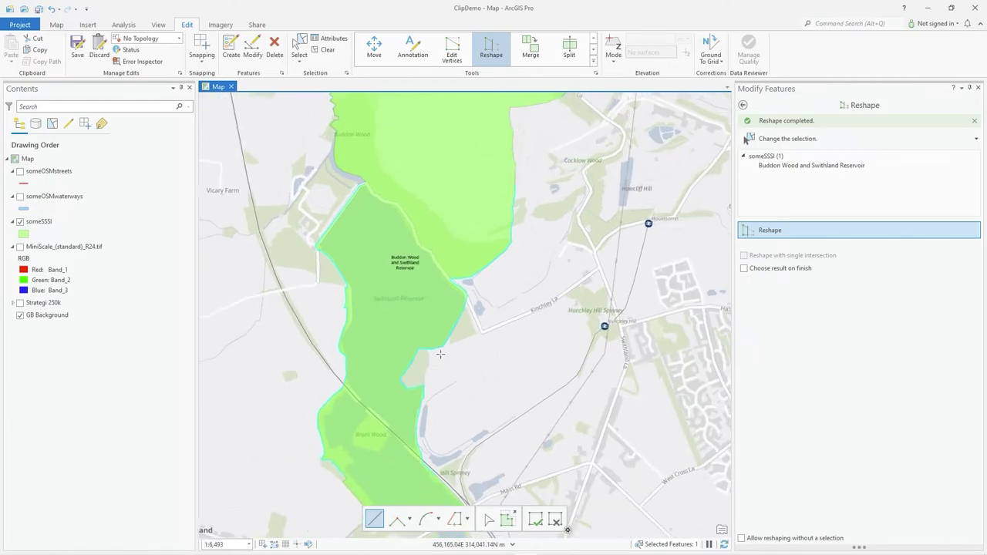
{"action": "scroll", "coordinate": [480, 231], "scroll_direction": "up", "scroll_amount": 4}
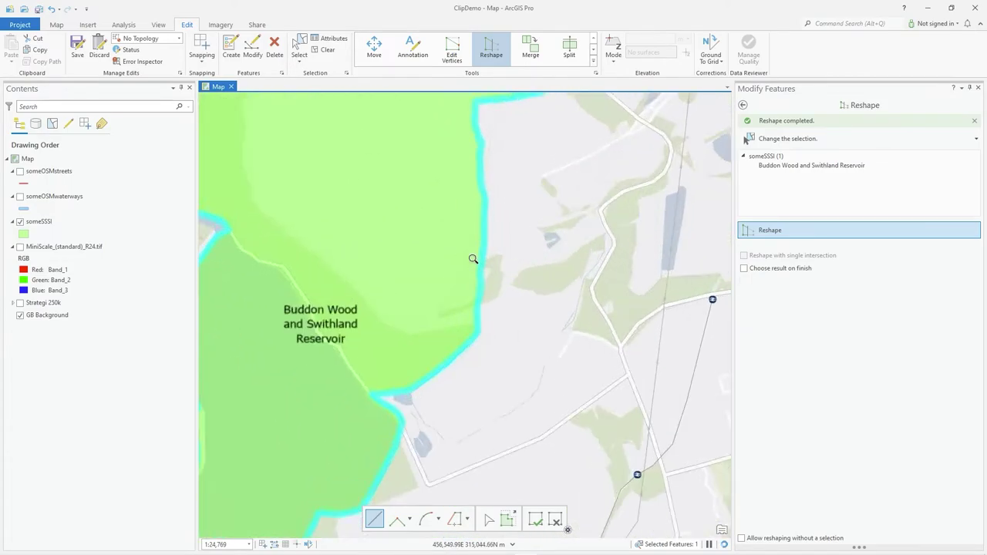
{"action": "scroll", "coordinate": [463, 282], "scroll_direction": "down", "scroll_amount": 3}
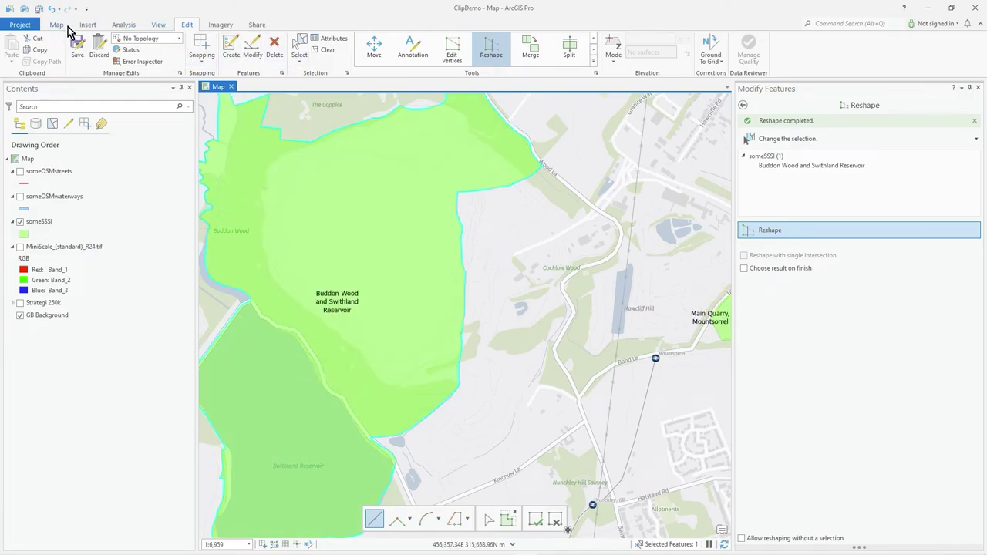
- Navigate with Explore to the polygon's narrow northern corner by the river and choose Reshape again
{"action": "left_click", "coordinate": [58, 26]}
{"action": "left_click", "coordinate": [80, 51]}
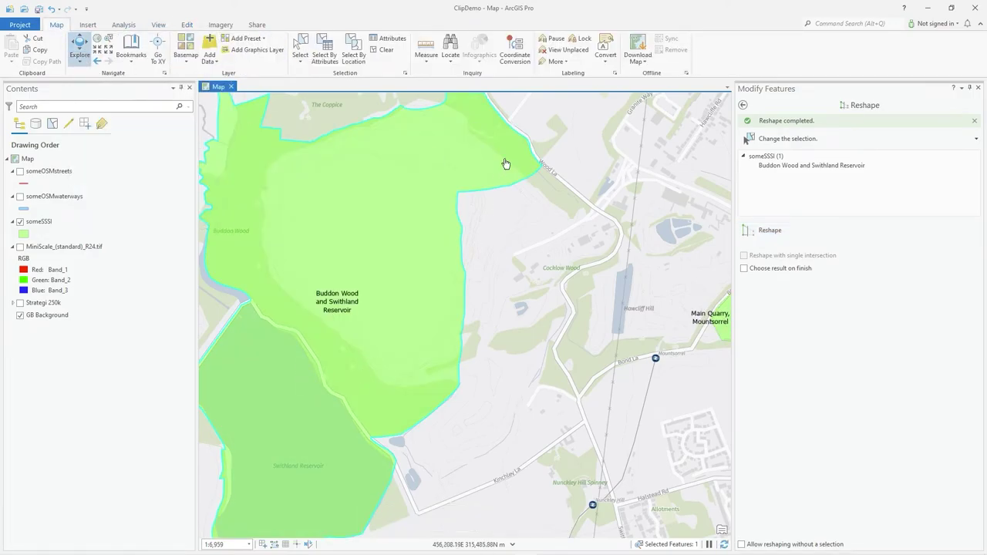
{"action": "left_click_drag", "start_coordinate": [516, 192], "coordinate": [529, 306]}
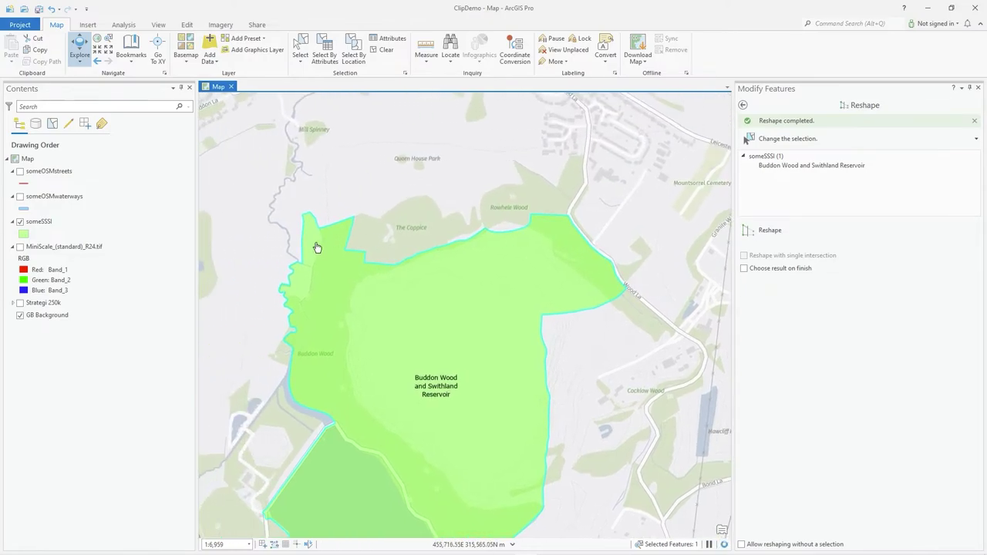
{"action": "scroll", "coordinate": [317, 247], "scroll_direction": "up", "scroll_amount": 2}
{"action": "left_click_drag", "start_coordinate": [365, 258], "coordinate": [481, 246]}
{"action": "scroll", "coordinate": [479, 249], "scroll_direction": "down", "scroll_amount": 2}
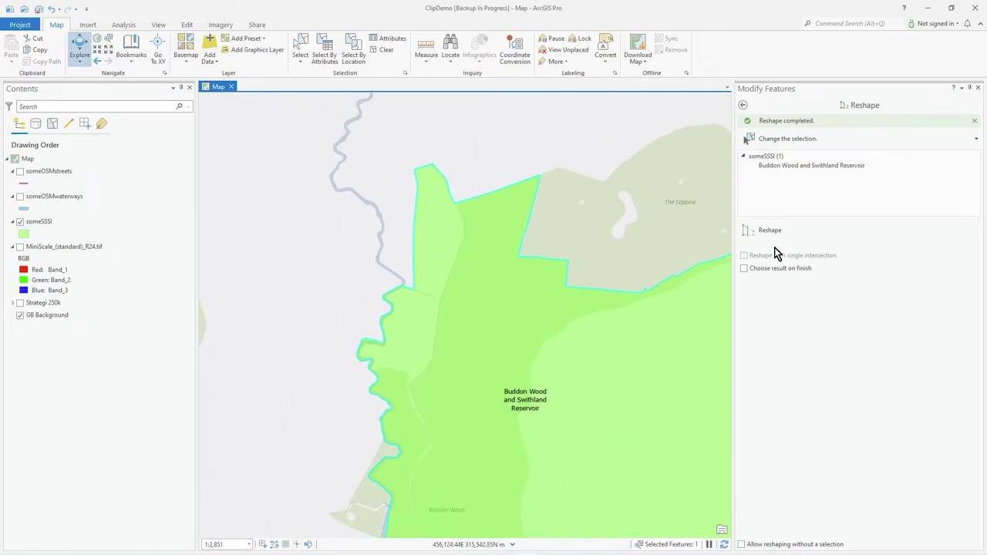
{"action": "left_click", "coordinate": [750, 230]}
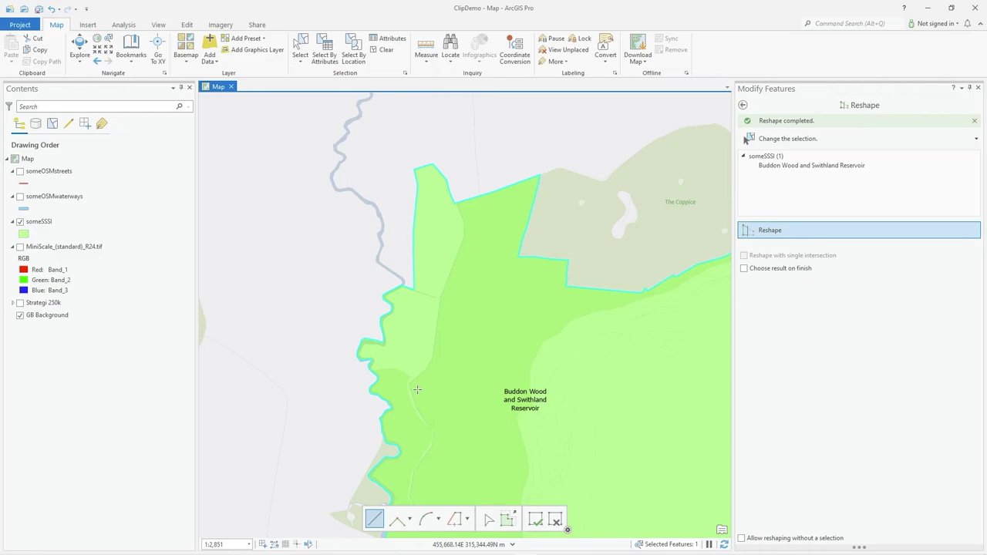
- Sketch a trim line across the northern corner to cut it off diagonally, then zoom out
{"action": "left_click", "coordinate": [460, 185]}
{"action": "left_click", "coordinate": [455, 204]}
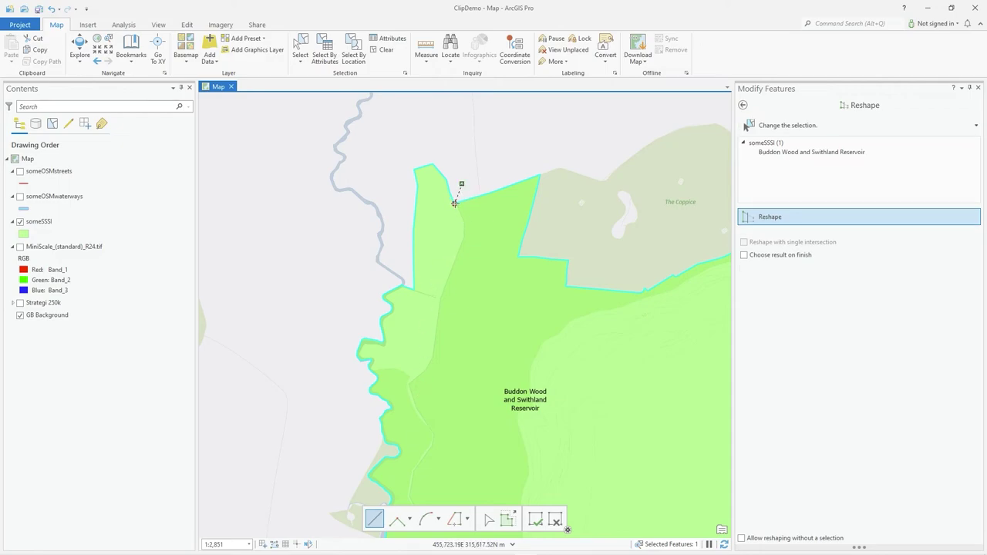
{"action": "left_click", "coordinate": [466, 223]}
{"action": "left_click", "coordinate": [436, 323]}
{"action": "double_click", "coordinate": [347, 375]}
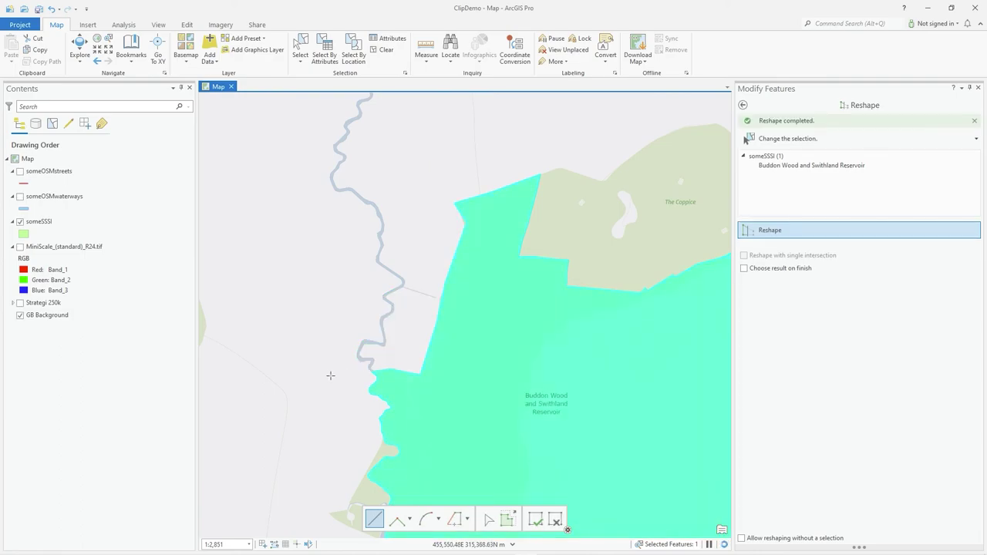
{"action": "scroll", "coordinate": [432, 347], "scroll_direction": "down", "scroll_amount": 4}
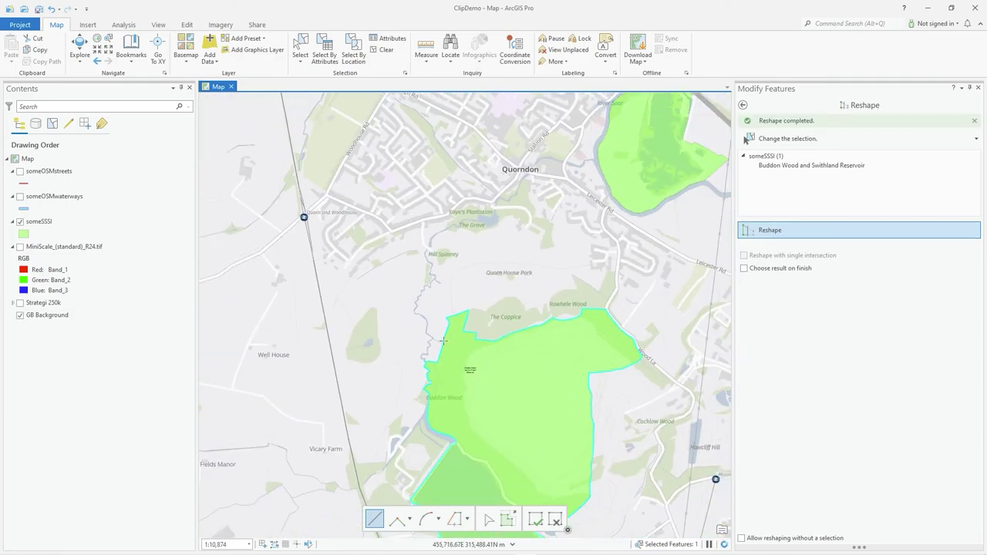
{"action": "scroll", "coordinate": [444, 340], "scroll_direction": "down", "scroll_amount": 2}
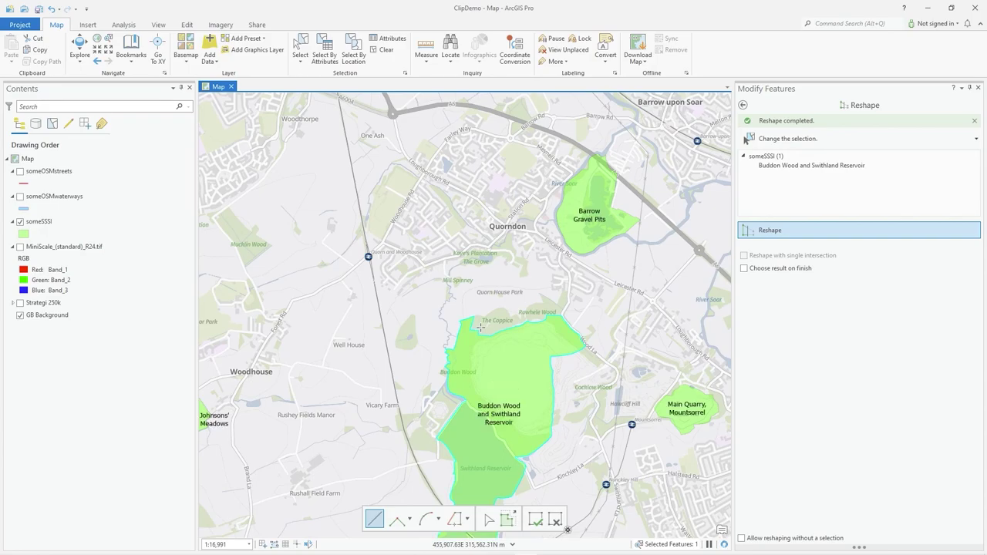